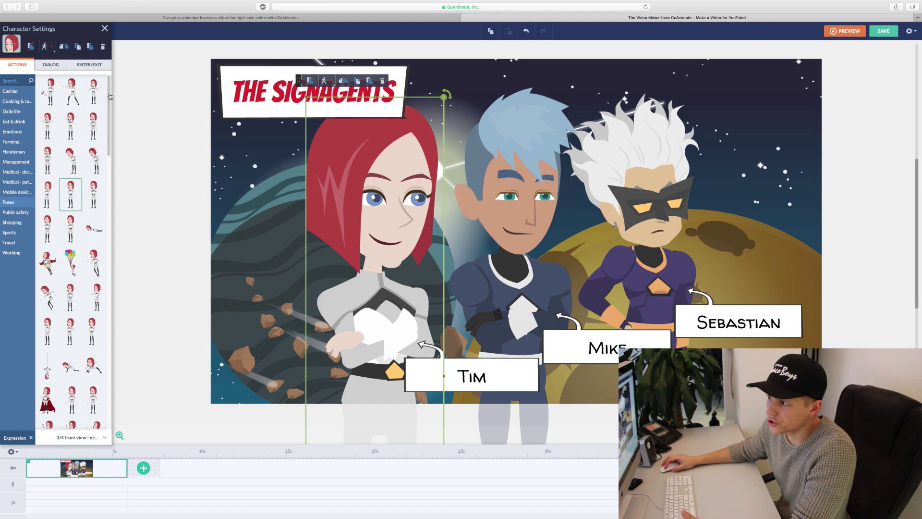
Try the low, outstretched action pose from the Poses category on the red-haired character and position her in the scene
left_click_drag(110, 97, 110, 107)
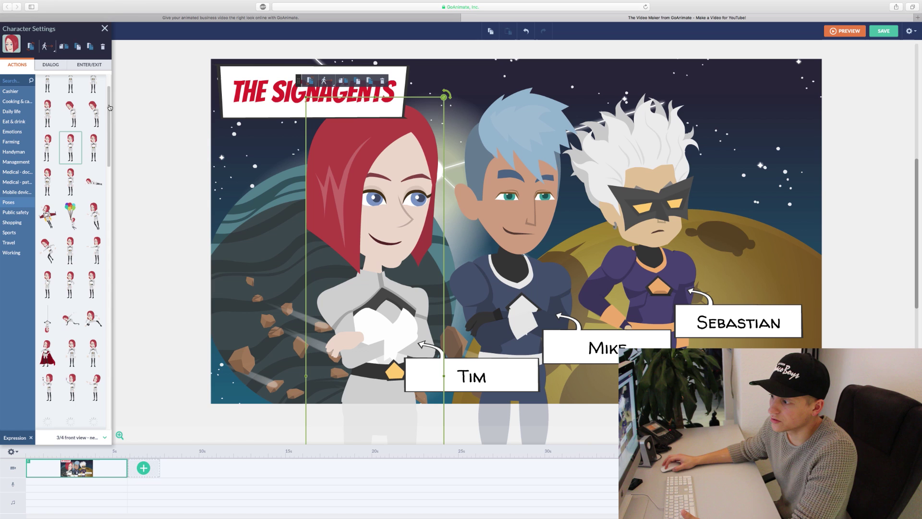
left_click(91, 320)
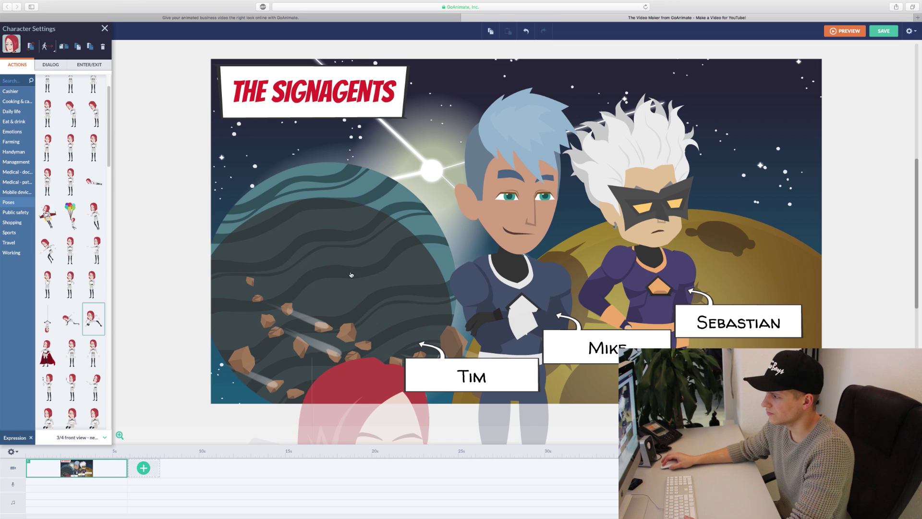
left_click_drag(357, 165, 403, 181)
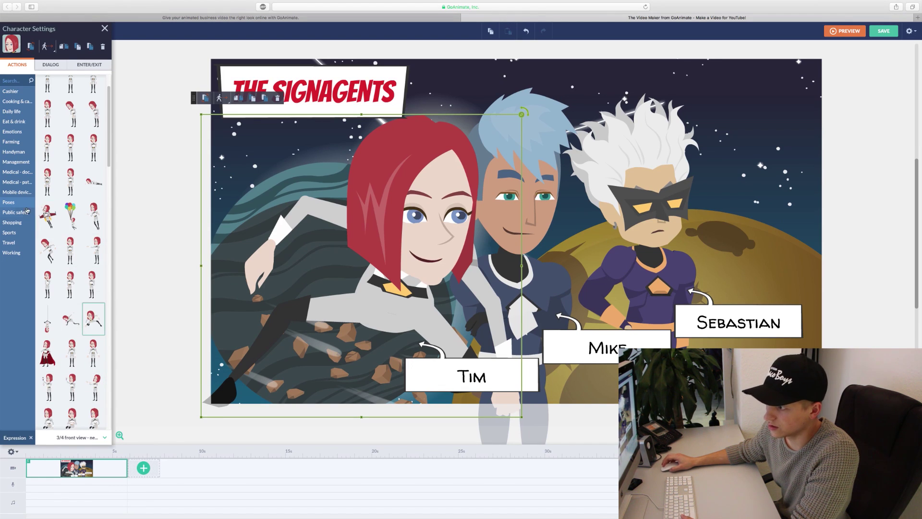
Apply the Excited action from the Emotions category to the red-haired character and deselect the characters
left_click(25, 132)
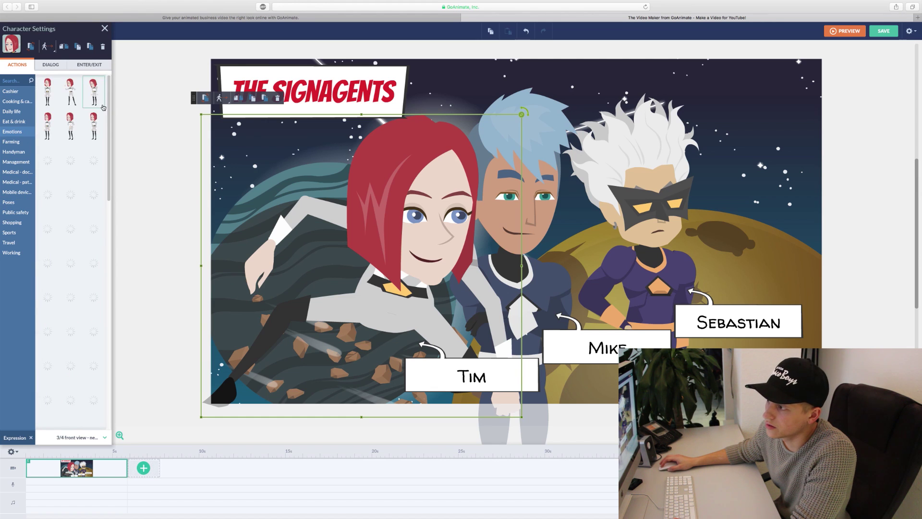
left_click_drag(110, 111, 102, 150)
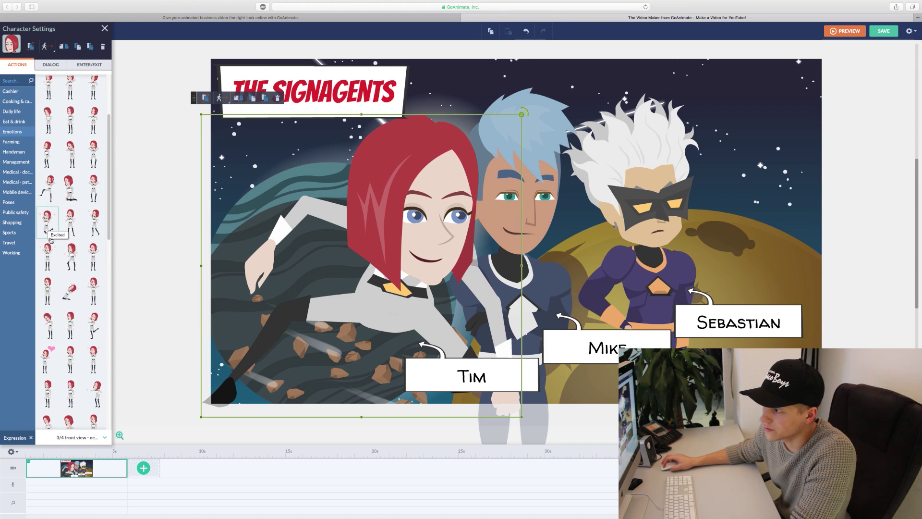
left_click(51, 221)
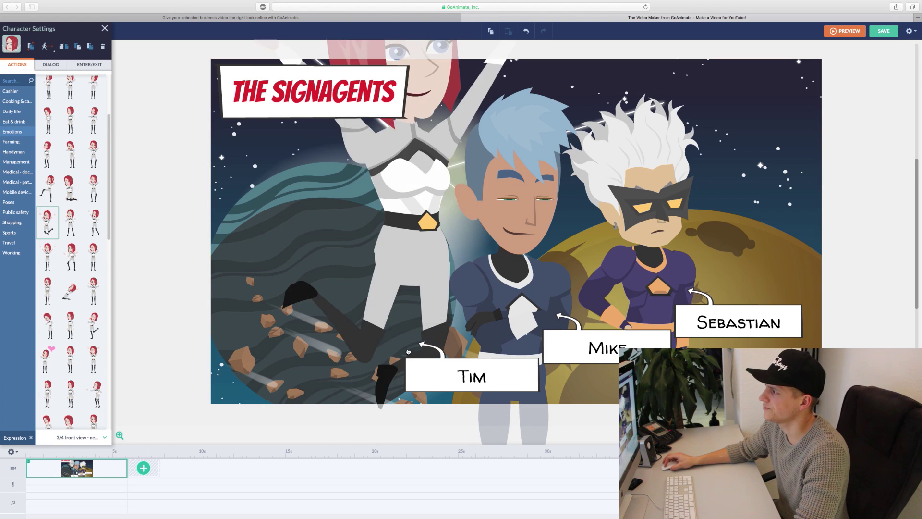
left_click(522, 195)
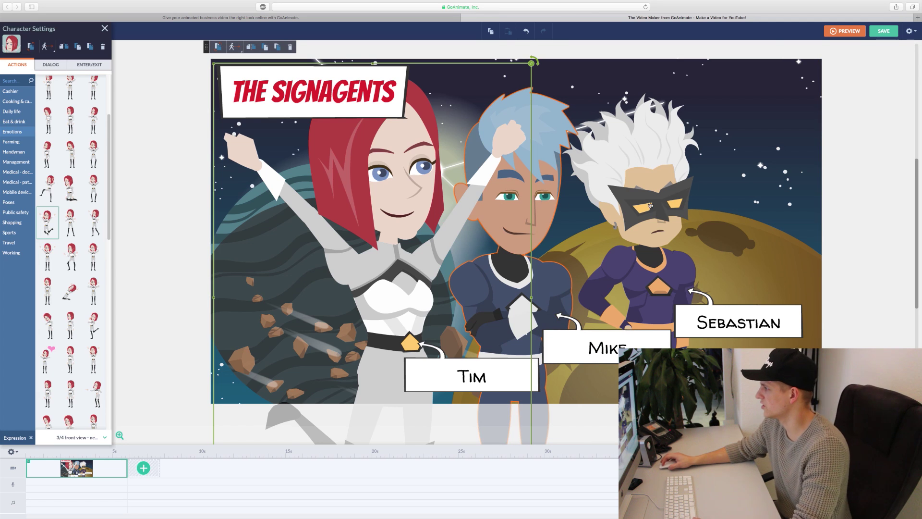
left_click(627, 184)
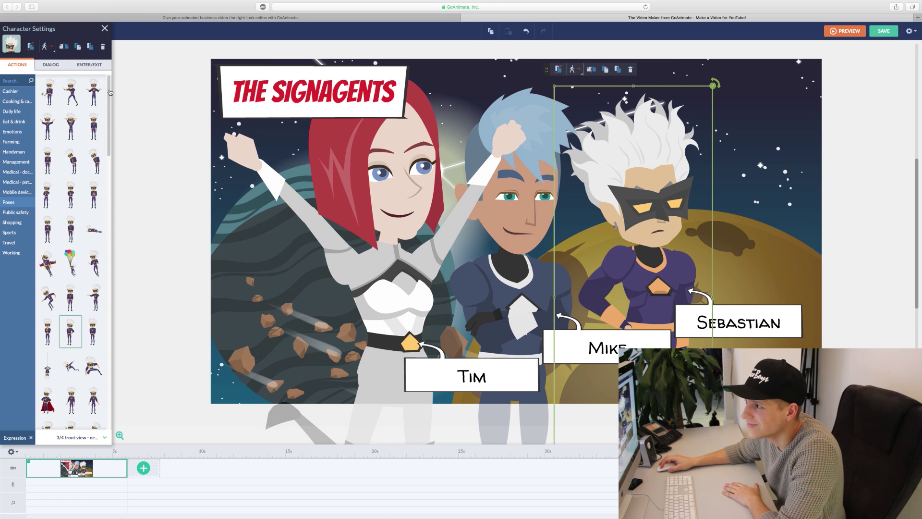
left_click(183, 117)
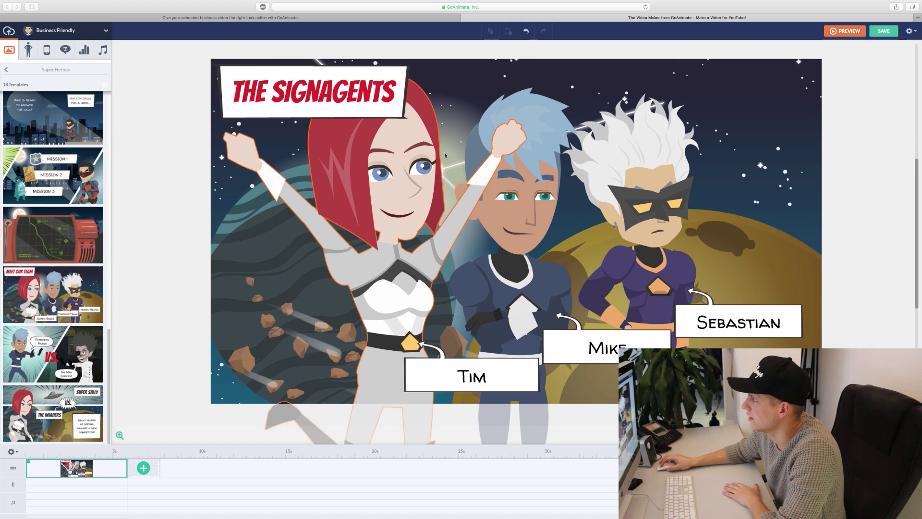
Open the scene's backdrop swap options and browse the location backdrops
left_click(765, 110)
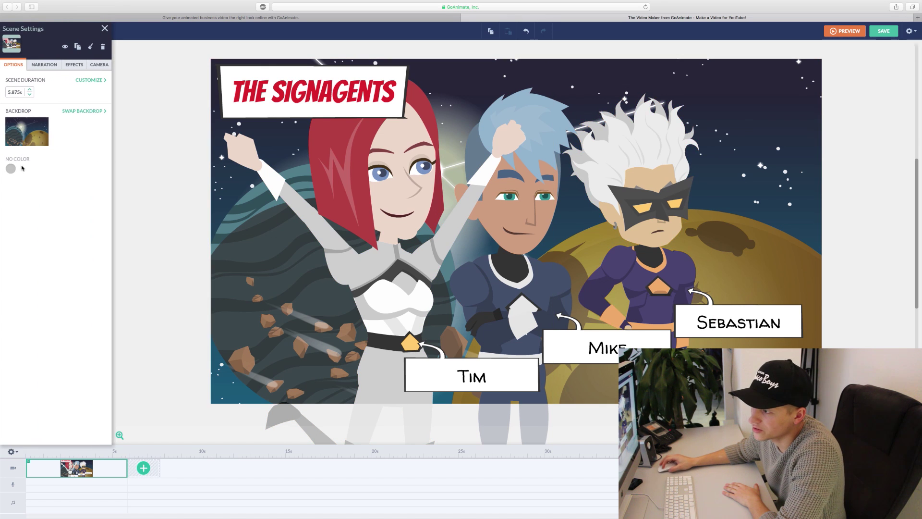
left_click(71, 112)
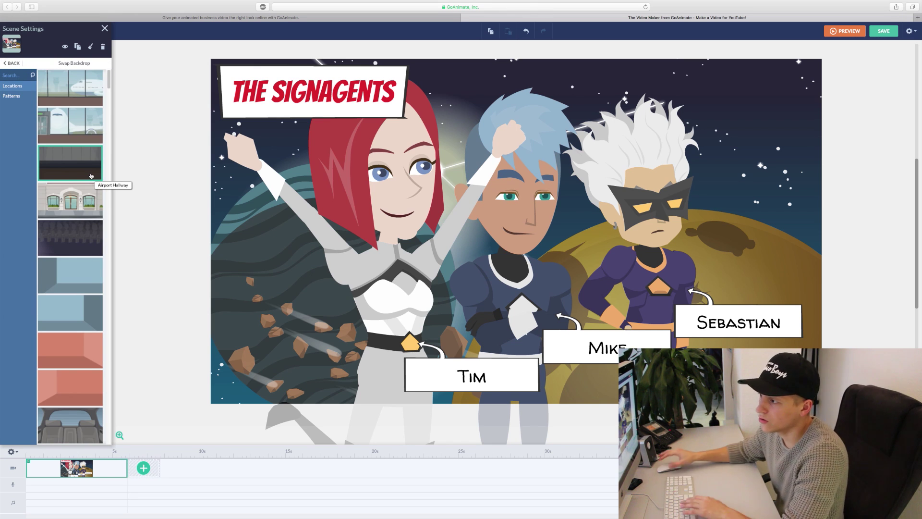
left_click_drag(106, 81, 109, 110)
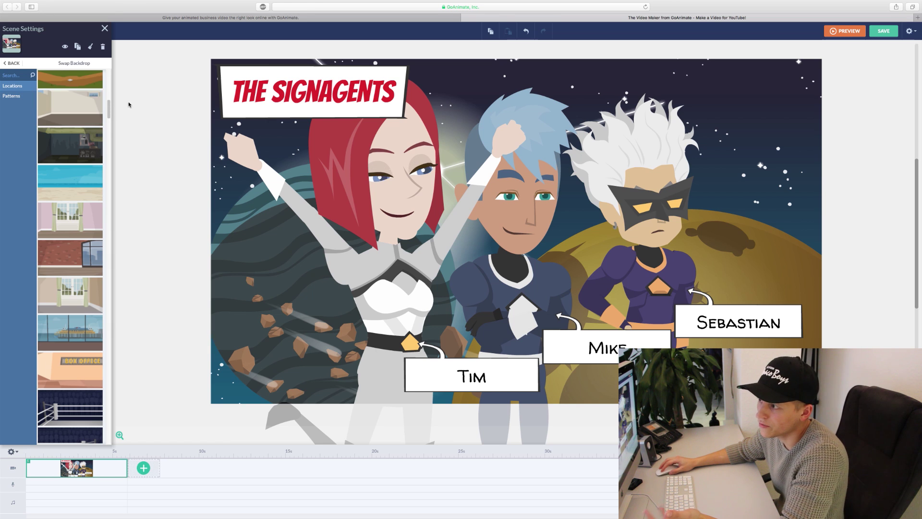
Try the light green gradient pattern, the building facade and the car interior as the scene's backdrop
left_click(11, 95)
left_click(89, 199)
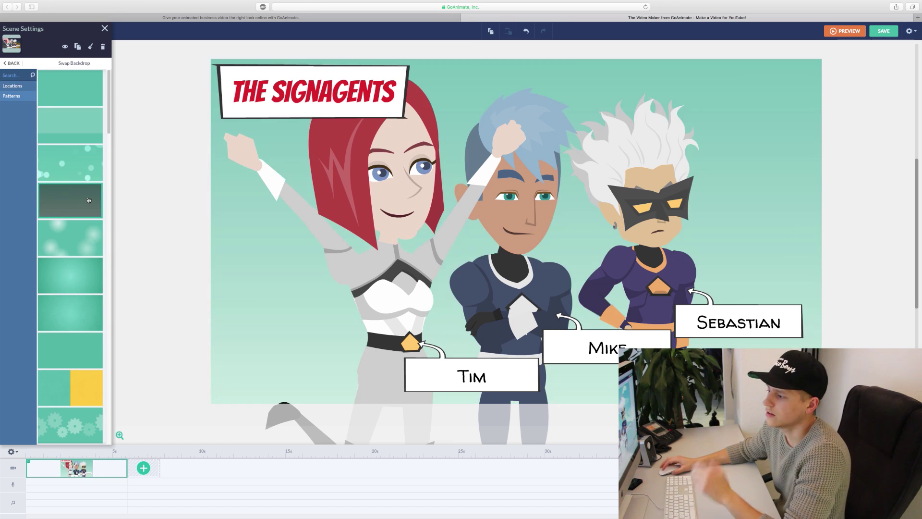
left_click(13, 85)
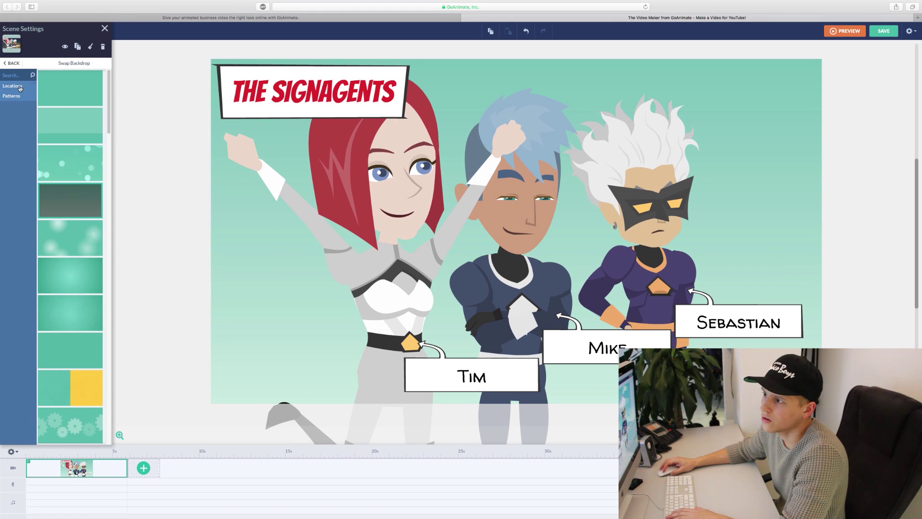
left_click(67, 201)
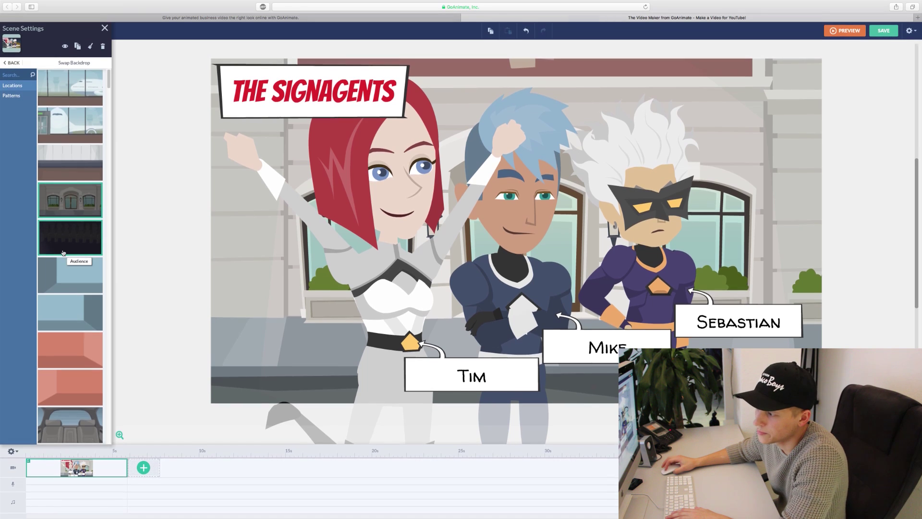
left_click(81, 426)
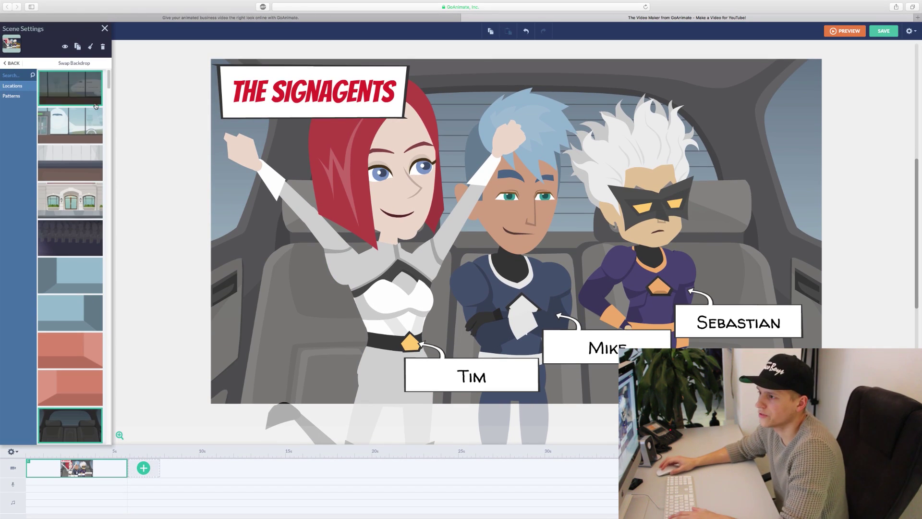
Swap the scene's backdrop for the green radial gradient from the Patterns category
left_click(15, 95)
left_click(16, 89)
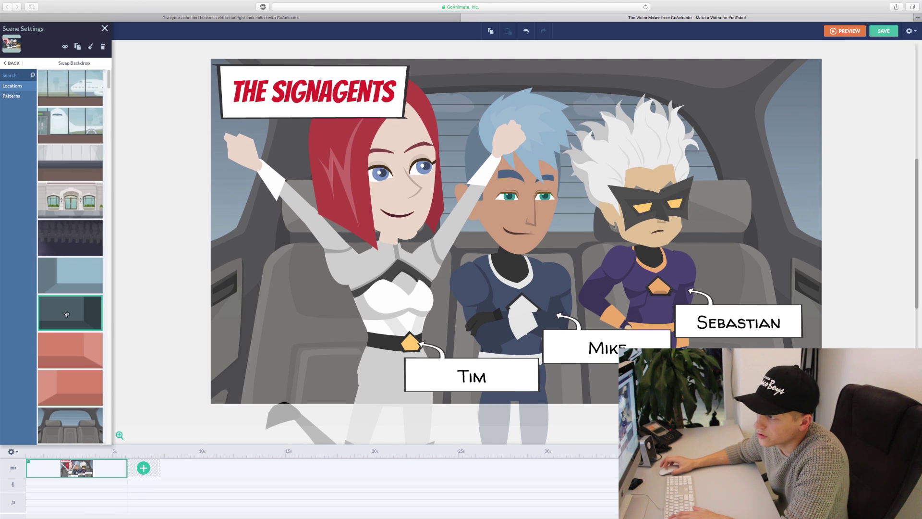
left_click(12, 95)
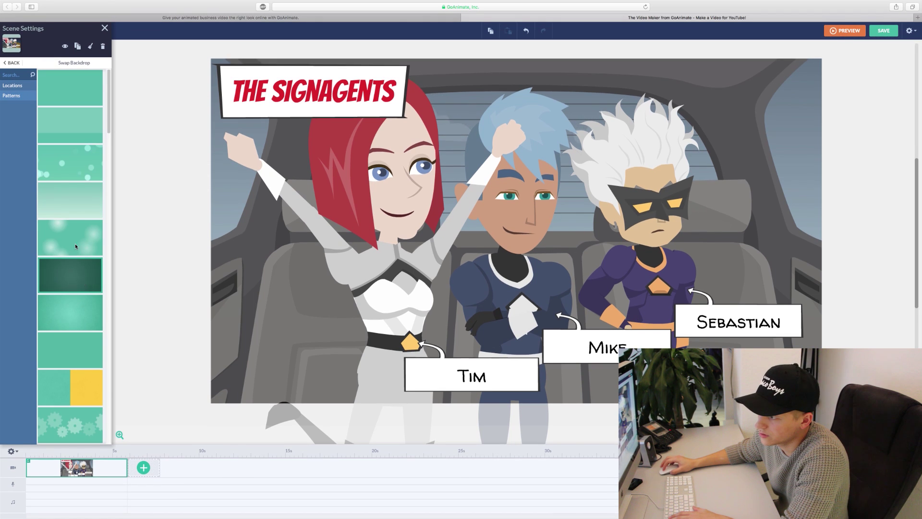
left_click(77, 270)
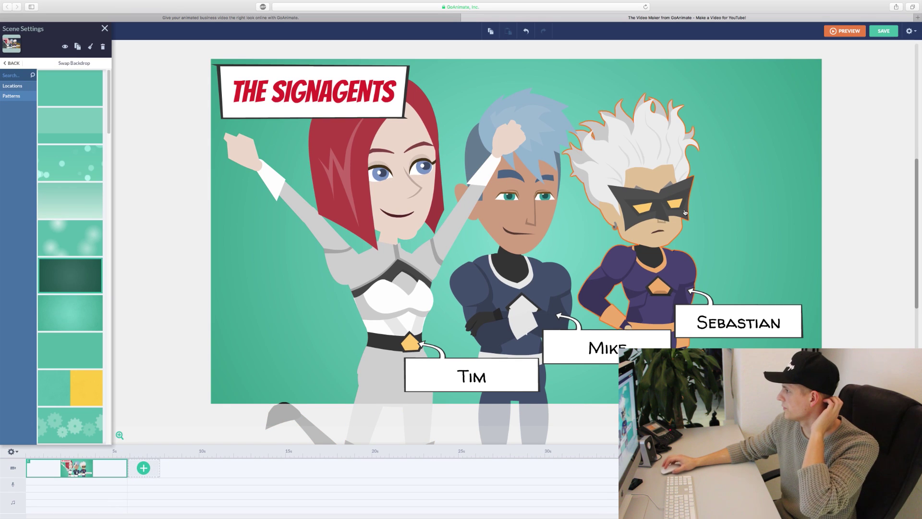
Search the blue-haired character's actions for "dance" and apply the Dance action to him
left_click(543, 195)
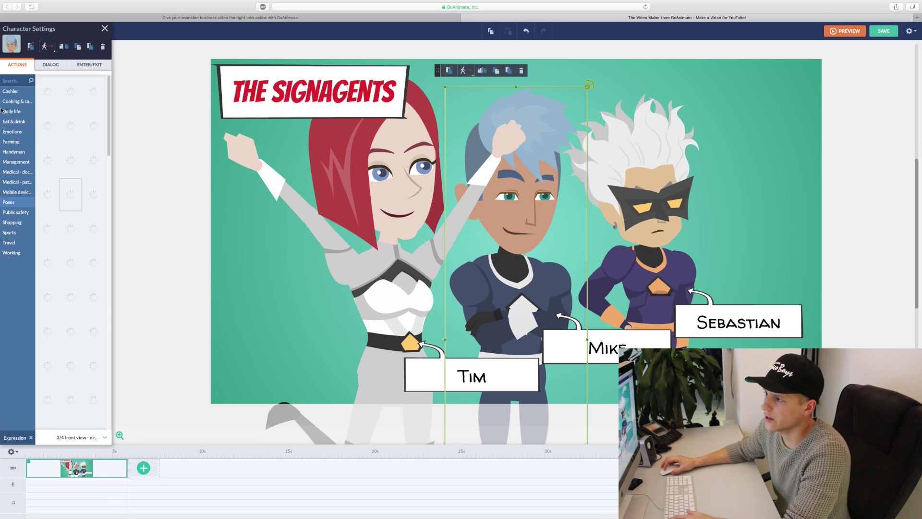
left_click(18, 80)
type("dance")
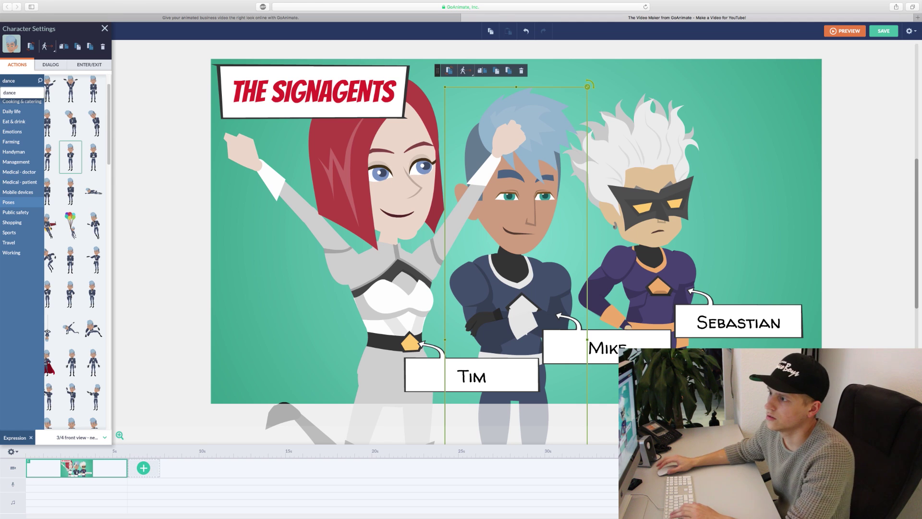
left_click(15, 92)
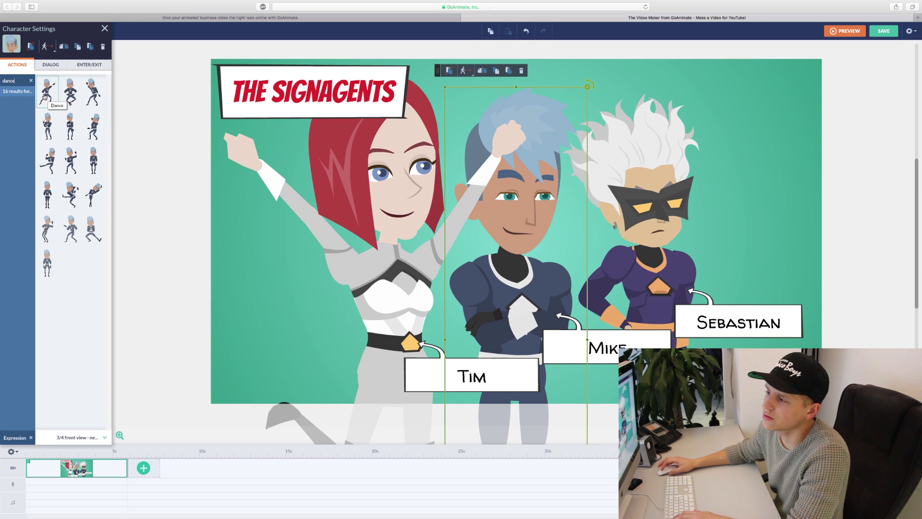
left_click(45, 96)
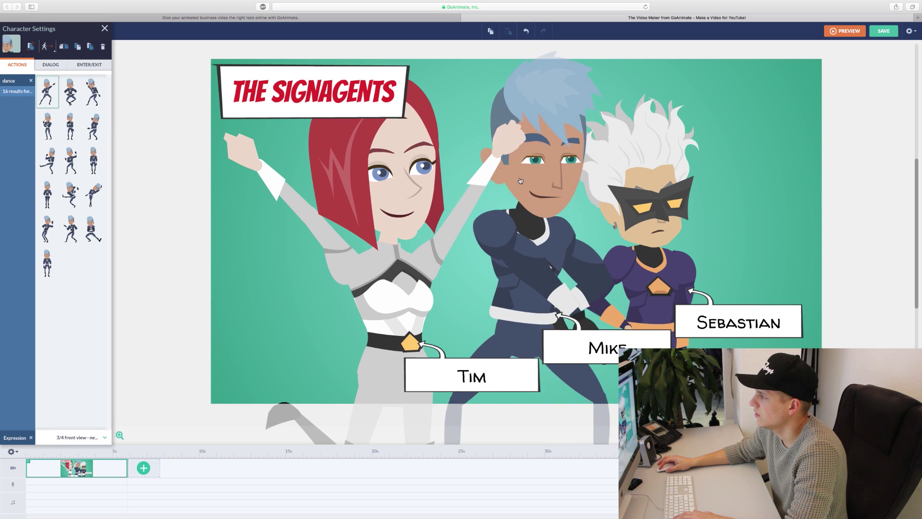
left_click(532, 195)
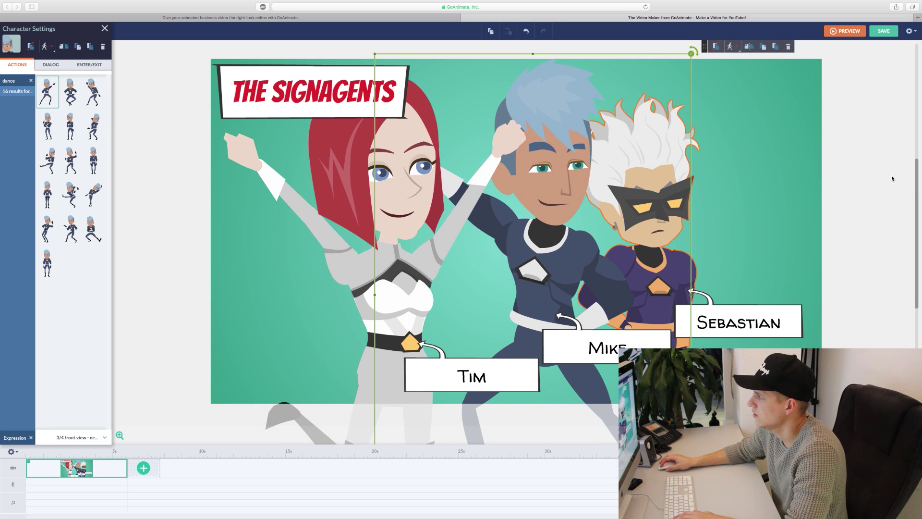
Move the white-haired masked character slightly away from the dancing blue-haired character
left_click(626, 191)
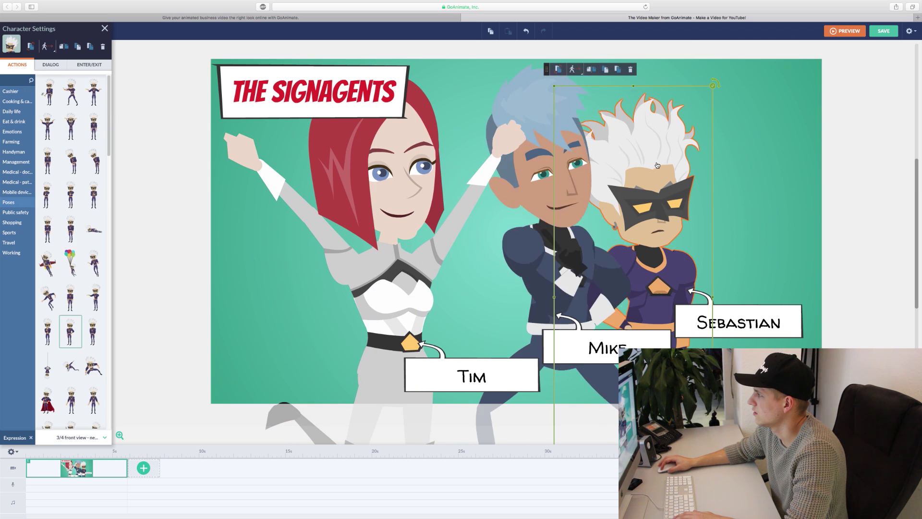
left_click_drag(682, 149, 721, 146)
Swap the red-haired character for the blond man in a black hoodie and red trousers from the Casual category
left_click(326, 163)
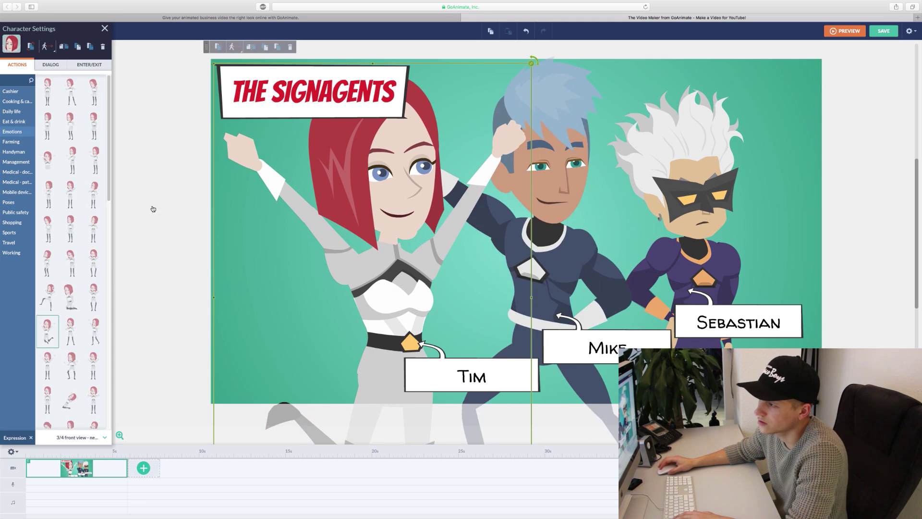
scroll(80, 199, "down", 1)
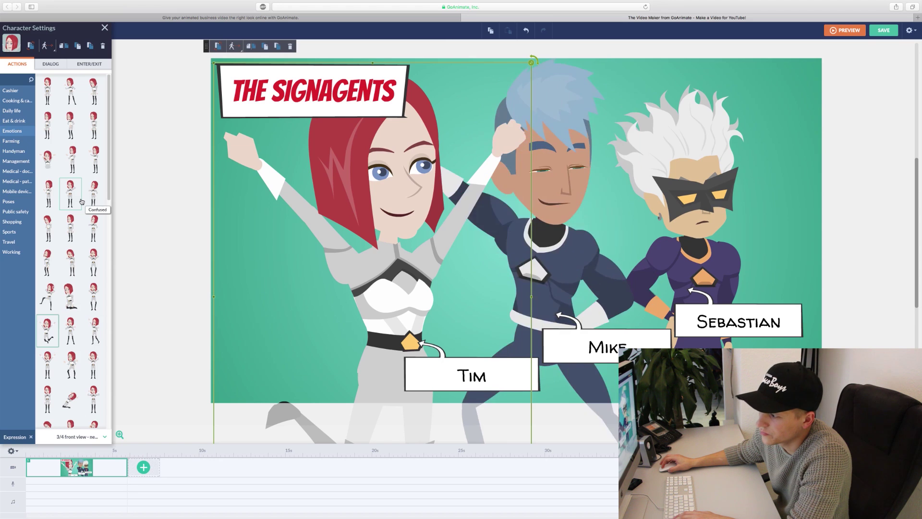
scroll(82, 201, "up", 1)
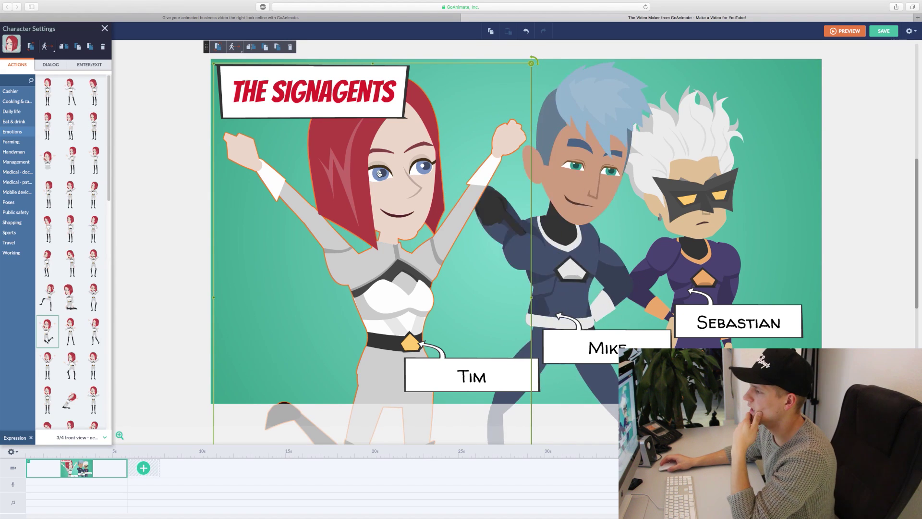
right_click(421, 172)
left_click(352, 173)
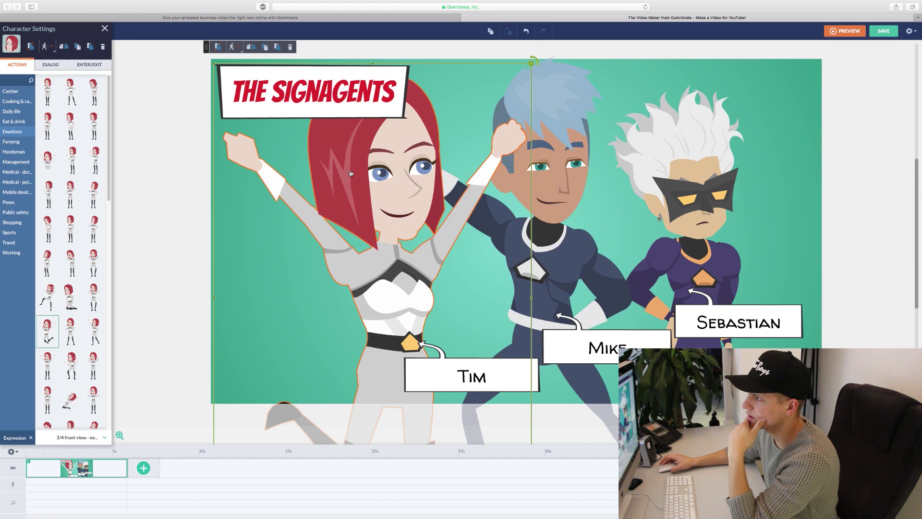
left_click(218, 47)
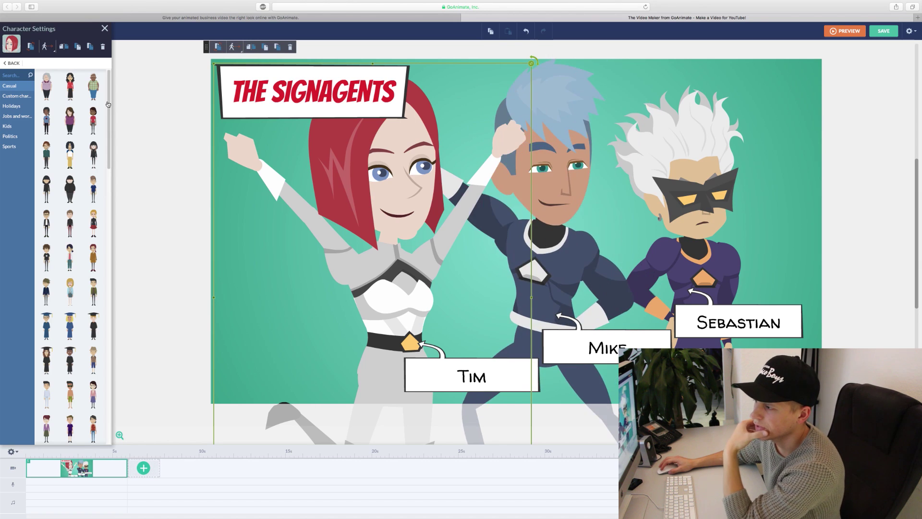
mouse_move(19, 93)
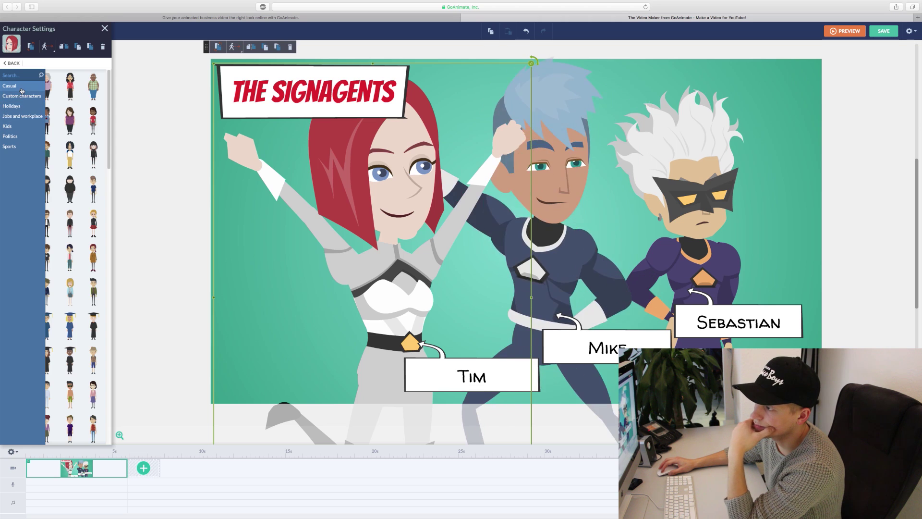
left_click(11, 147)
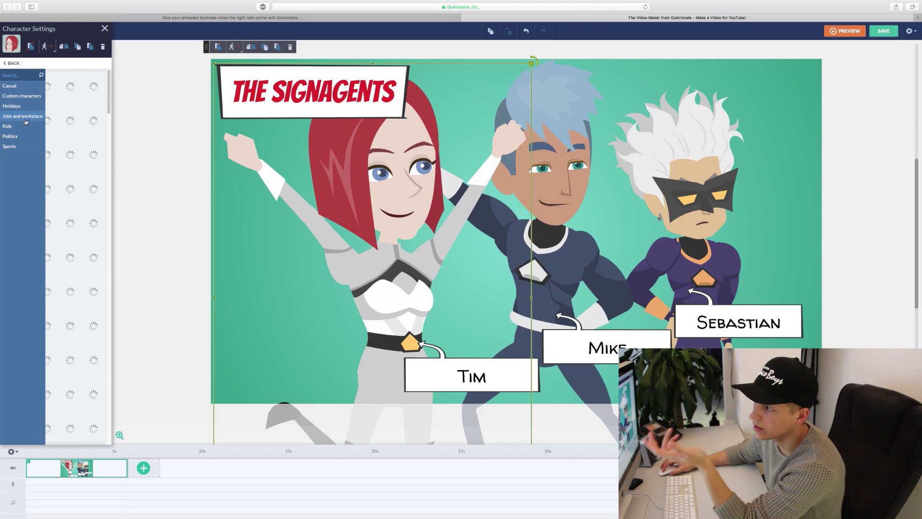
left_click(27, 96)
left_click(20, 85)
left_click_drag(111, 138, 105, 238)
left_click(94, 276)
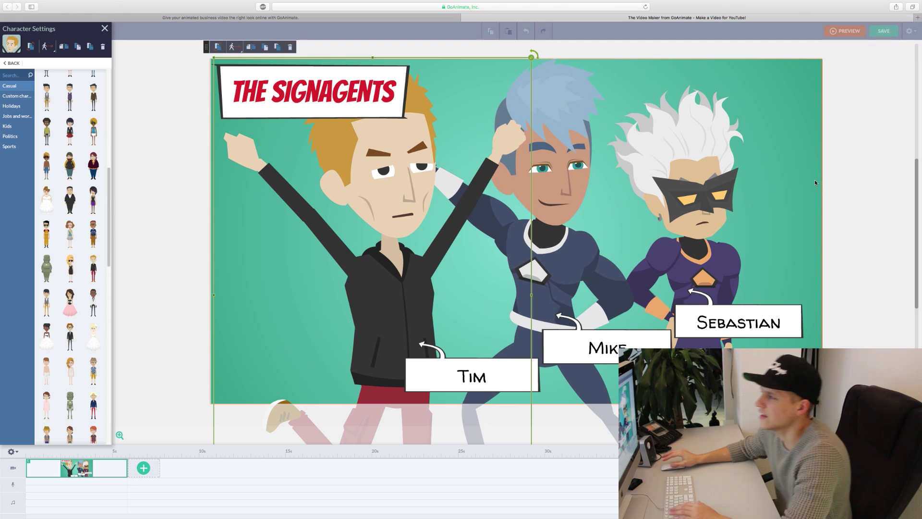
Preview the video from the edited scene and return to editing
left_click(851, 191)
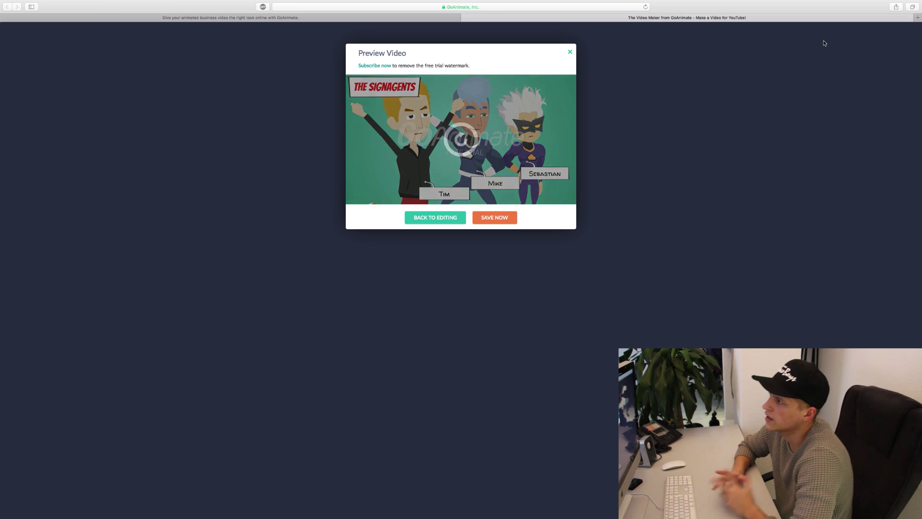
left_click(570, 52)
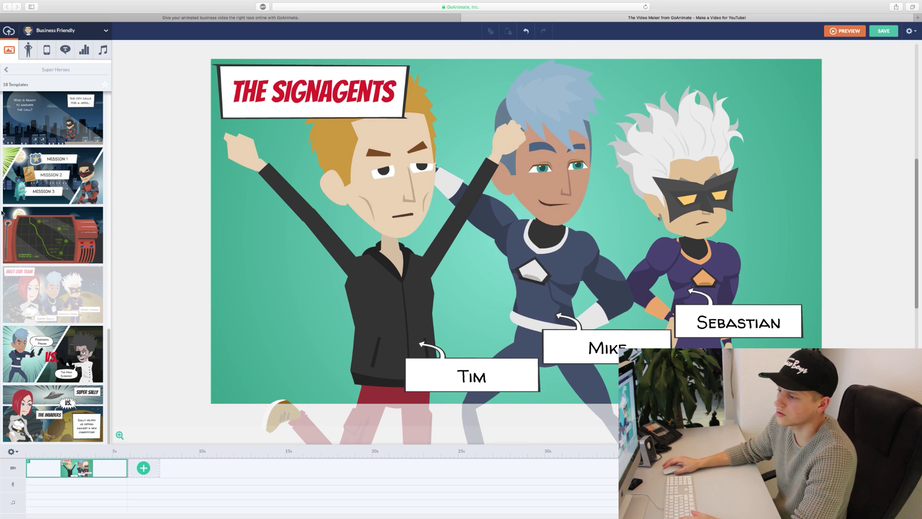
Browse the Super Heroes scene templates from the beginning of the list
left_click_drag(110, 334, 109, 104)
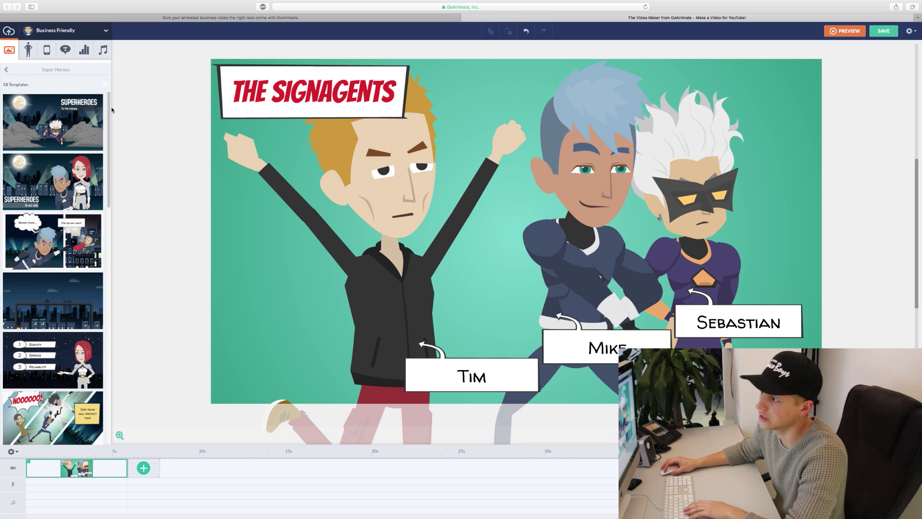
scroll(109, 107, "down", 2)
scroll(114, 100, "up", 2)
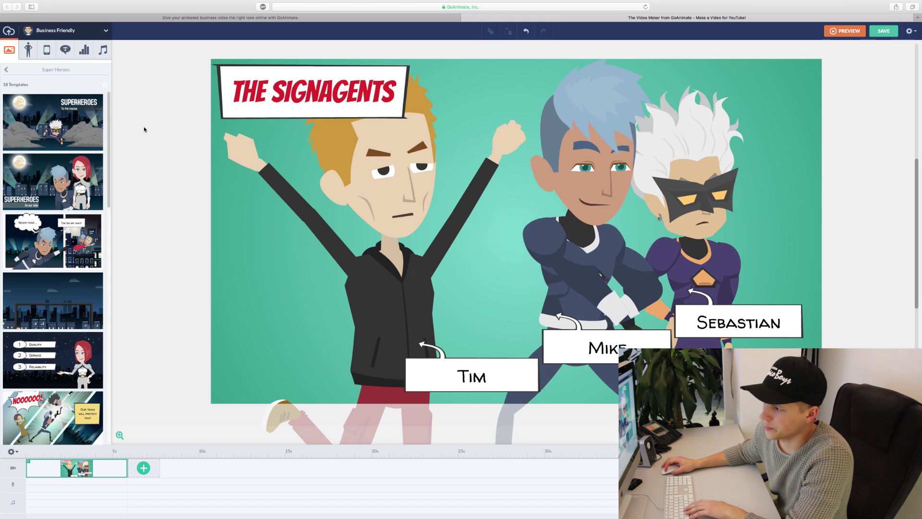
Look through the library of props, including the symbols and furniture, and return to its beginning
left_click(47, 50)
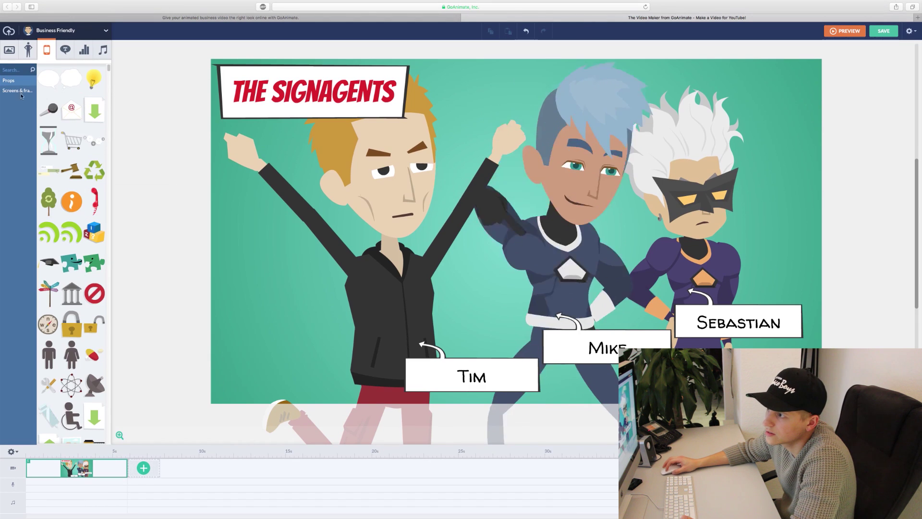
left_click(10, 82)
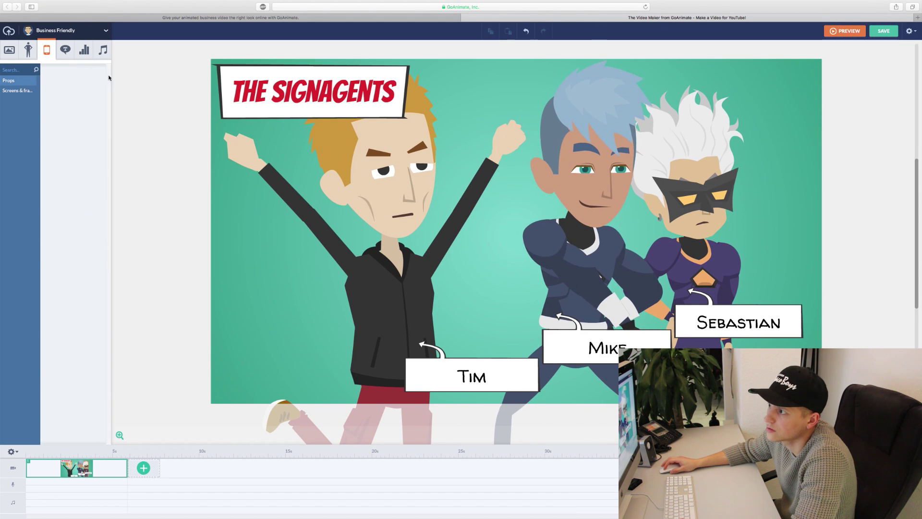
scroll(109, 144, "down", 10)
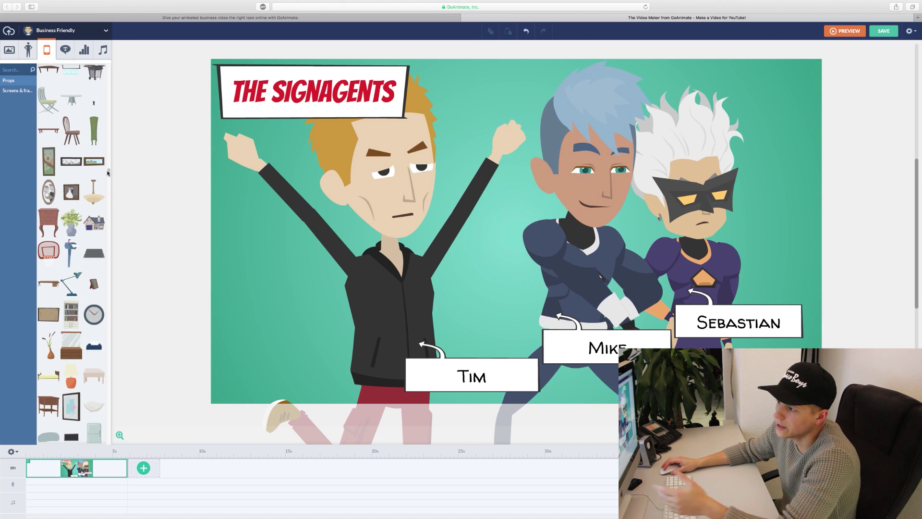
scroll(110, 191, "down", 3)
scroll(110, 192, "down", 3)
left_click_drag(110, 194, 110, 68)
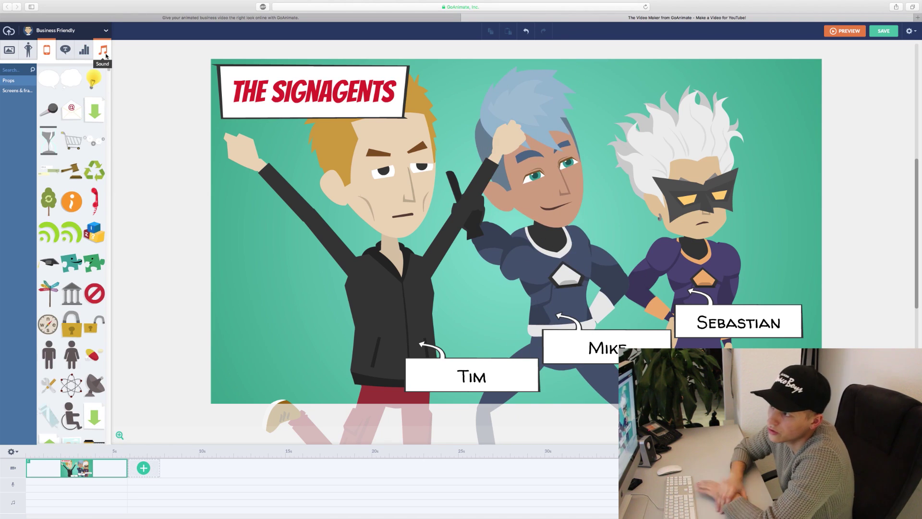
Examine the available music tracks and the chart widgets
left_click(103, 51)
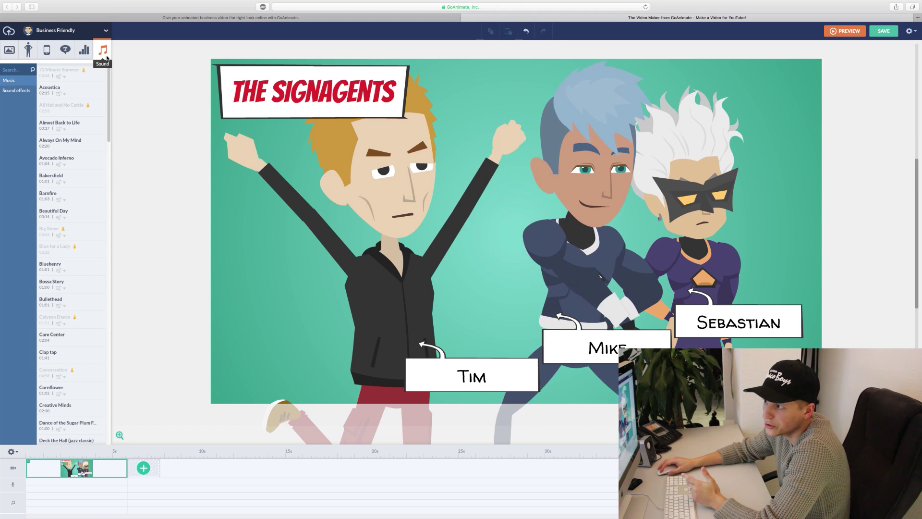
scroll(113, 94, "down", 3)
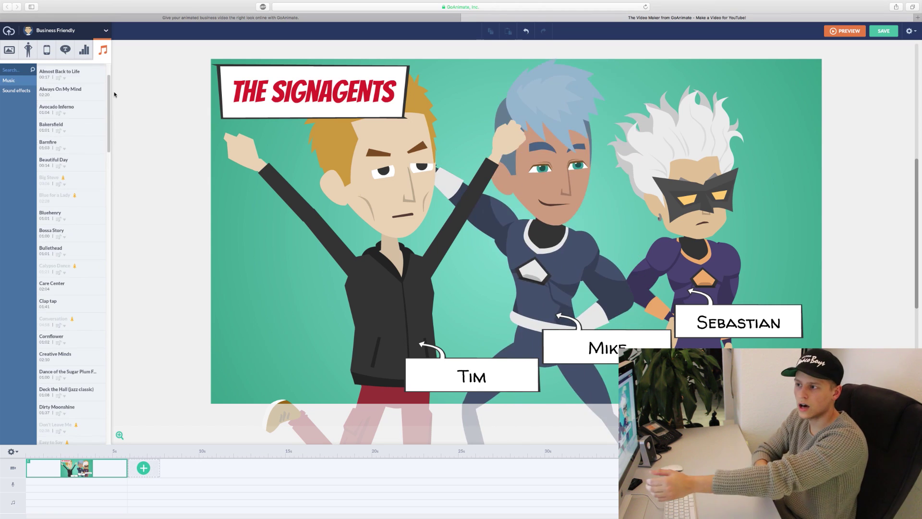
left_click(88, 52)
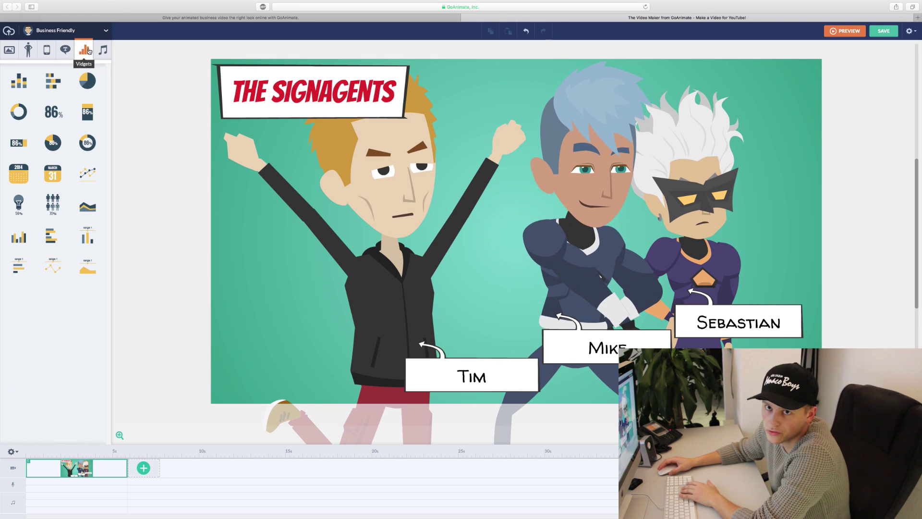
Add the text component with three stacked bulleted descriptions to the scene and select its first description
left_click(66, 52)
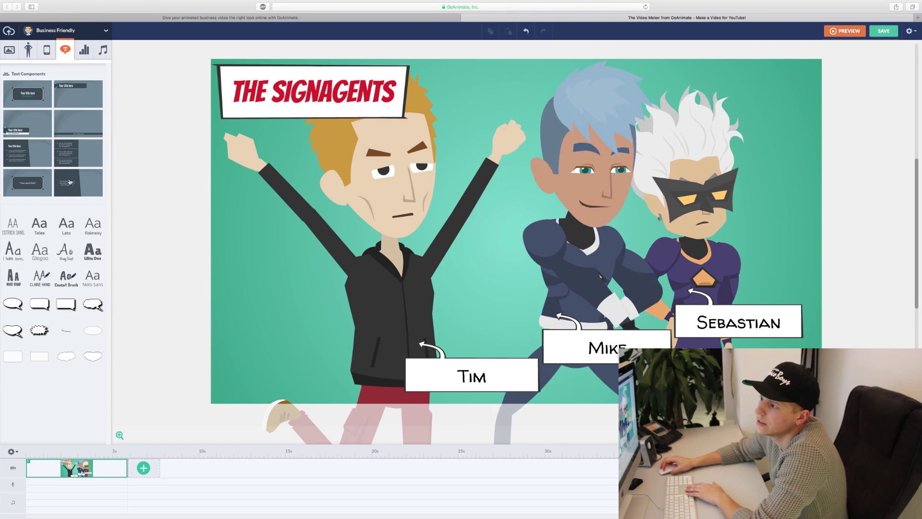
left_click(75, 148)
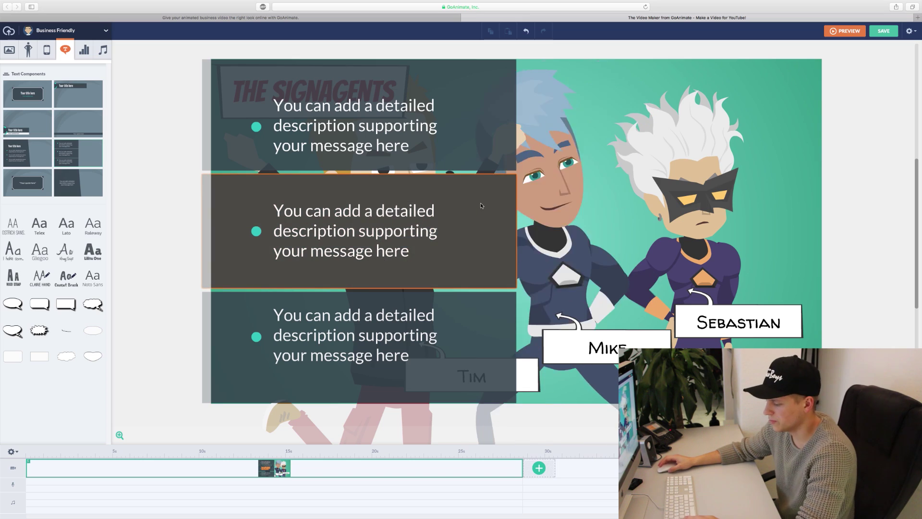
left_click(330, 133)
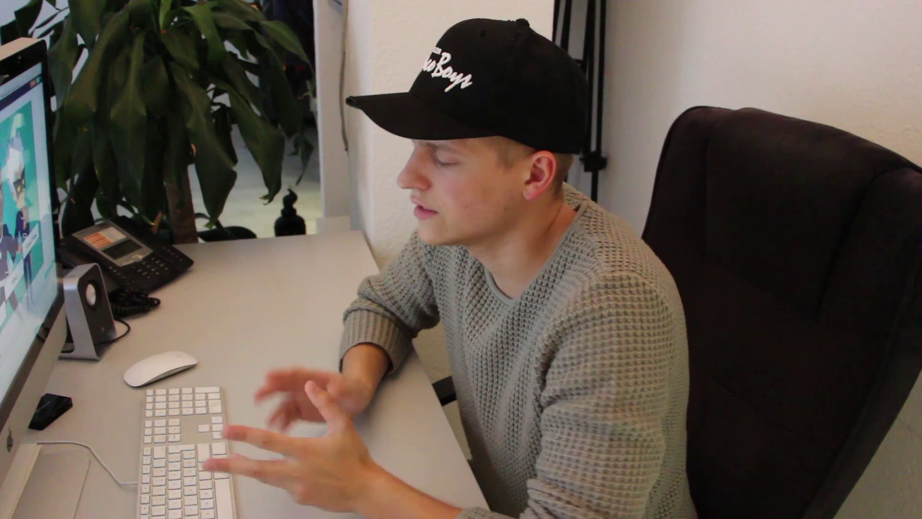